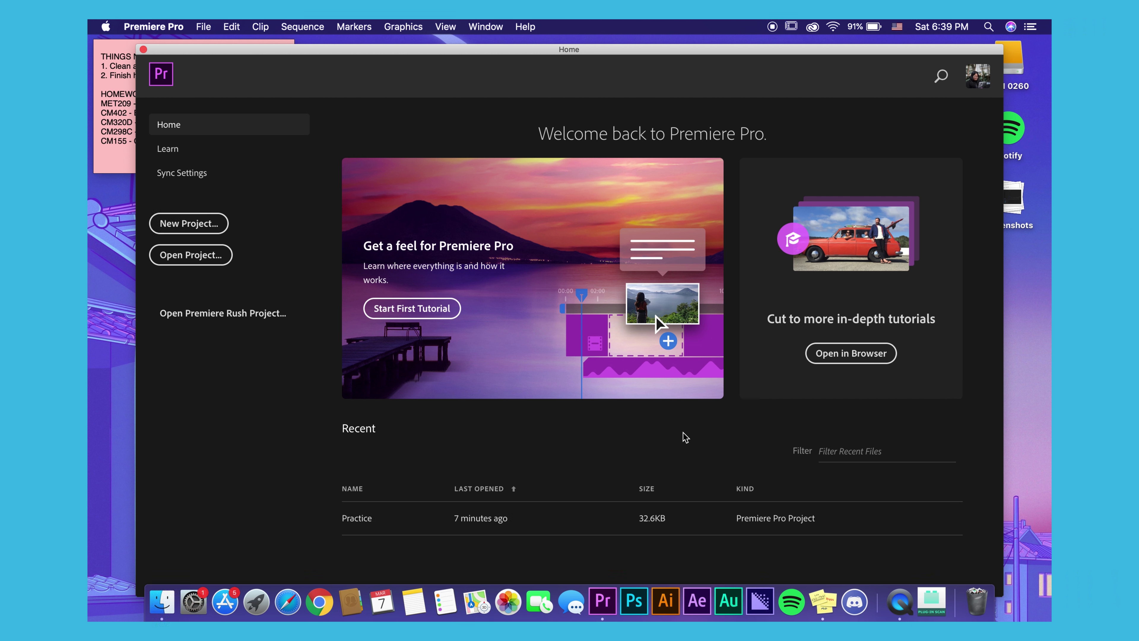
Start a new project, view its scratch disk settings, and name the project Practice.
{"action": "left_click", "coordinate": [204, 227]}
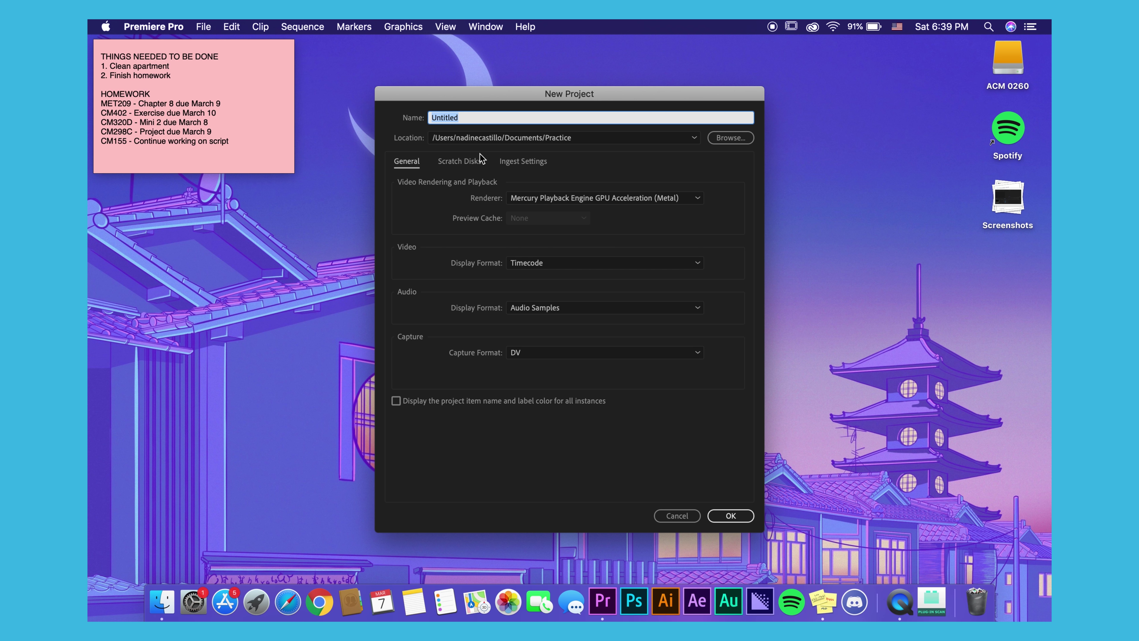
{"action": "left_click", "coordinate": [468, 160]}
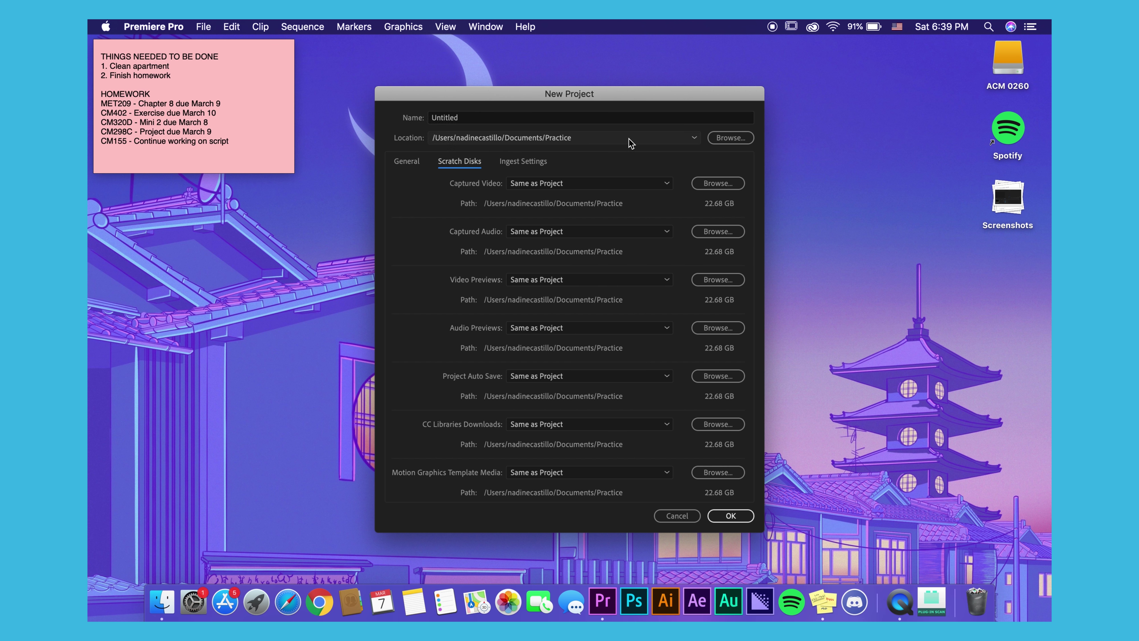
{"action": "left_click", "coordinate": [633, 119]}
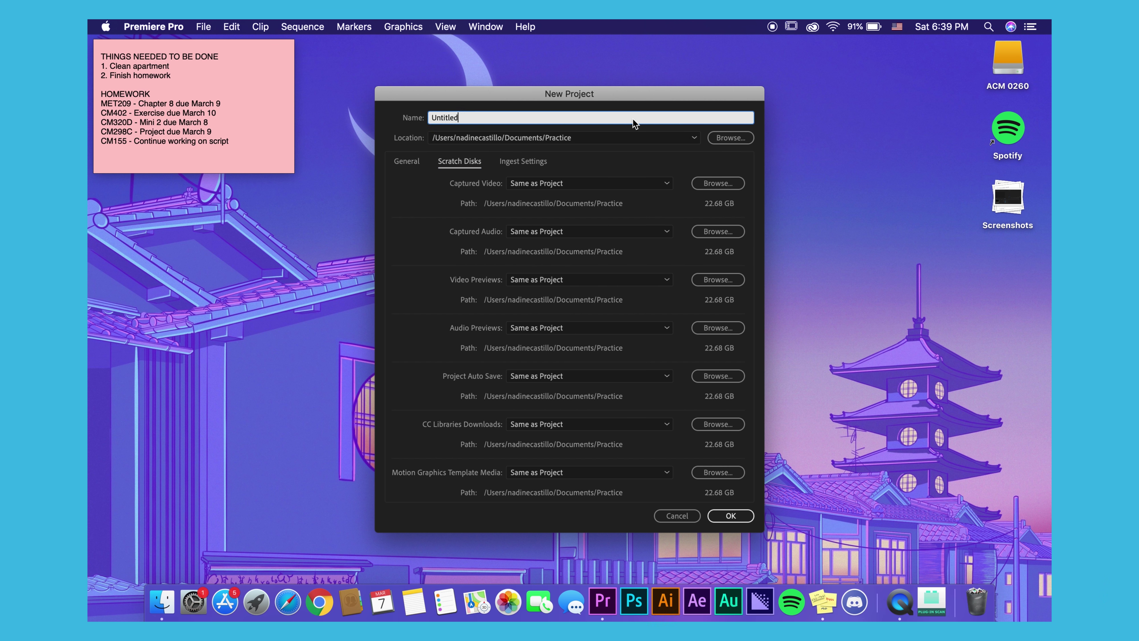
{"action": "double_click", "coordinate": [633, 119]}
{"action": "type", "text": "Practice"}
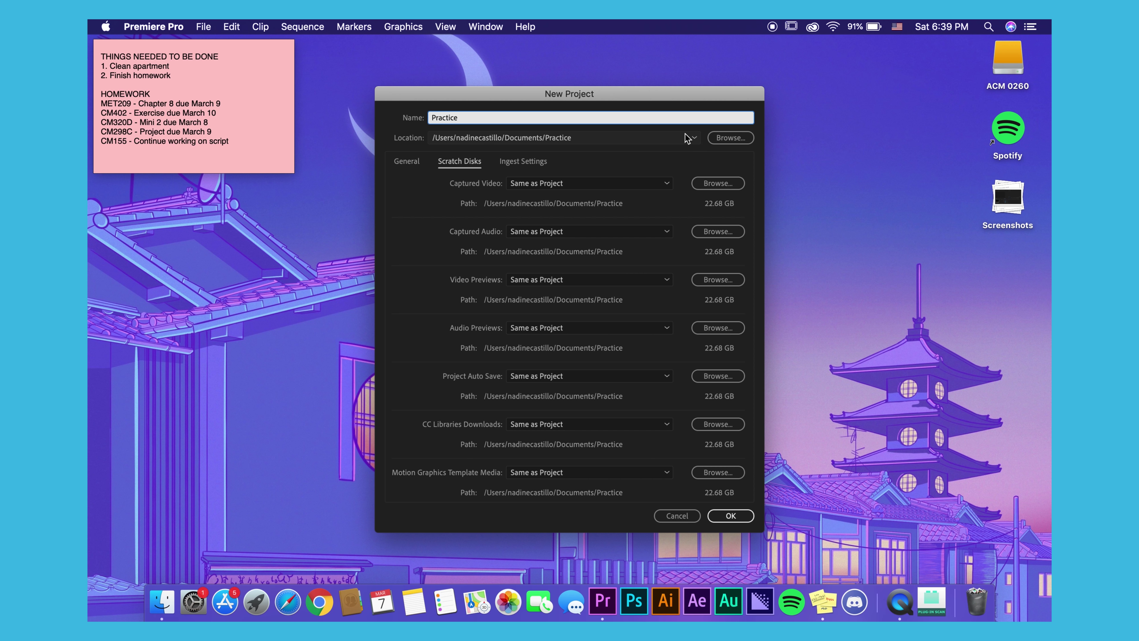
Set the project location to the Practice folder in Documents and create the project, overwriting the existing one.
{"action": "left_click", "coordinate": [739, 141]}
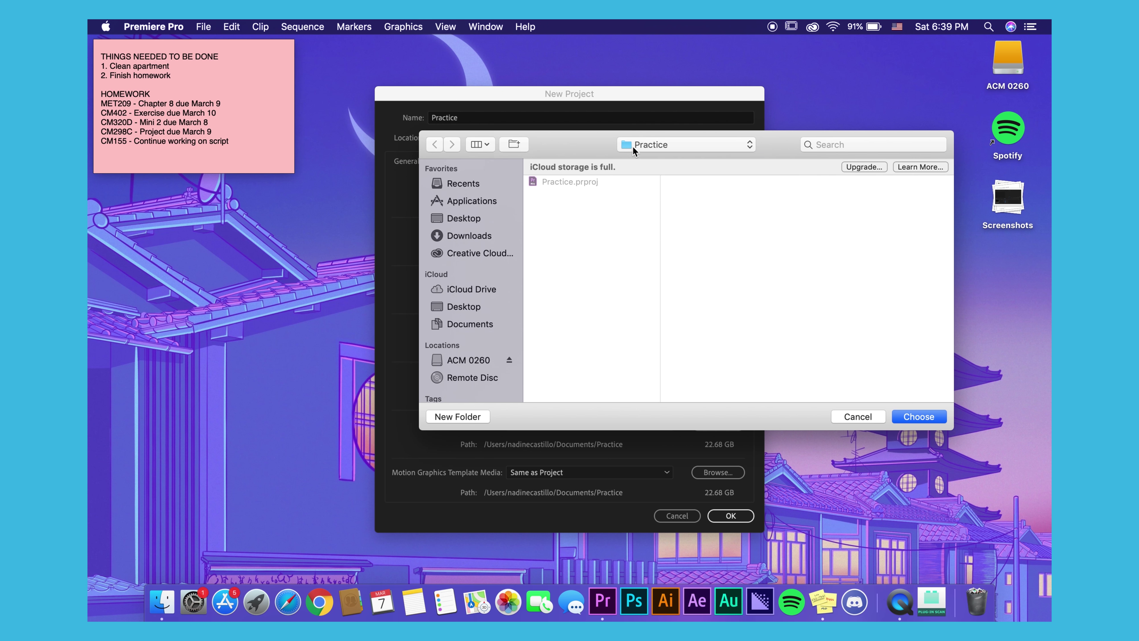
{"action": "left_click", "coordinate": [481, 327]}
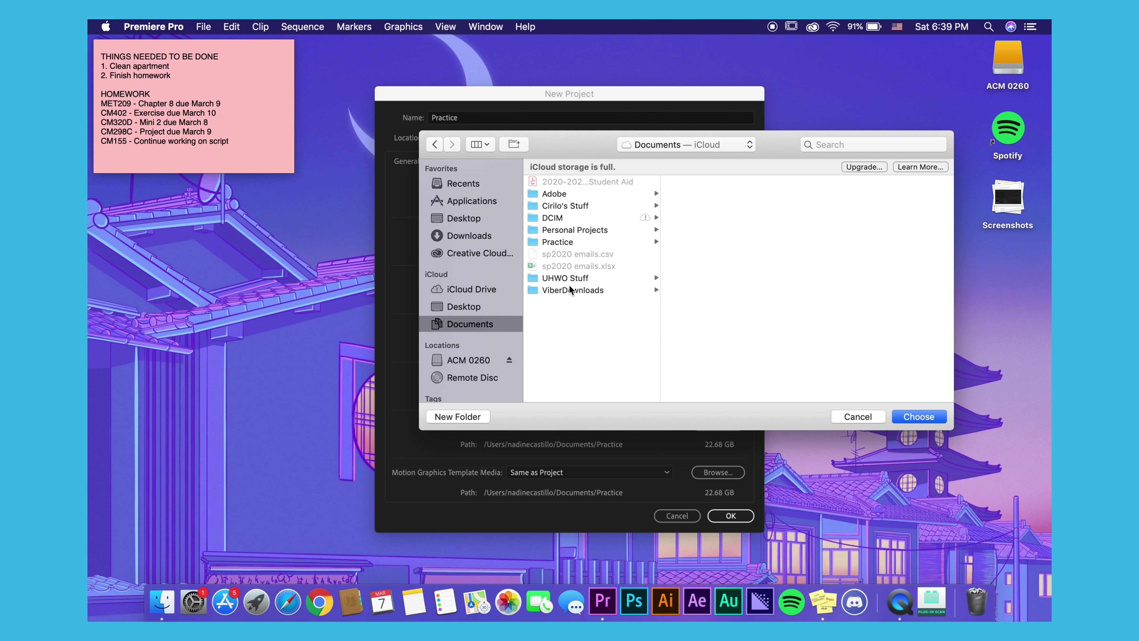
{"action": "left_click", "coordinate": [565, 241]}
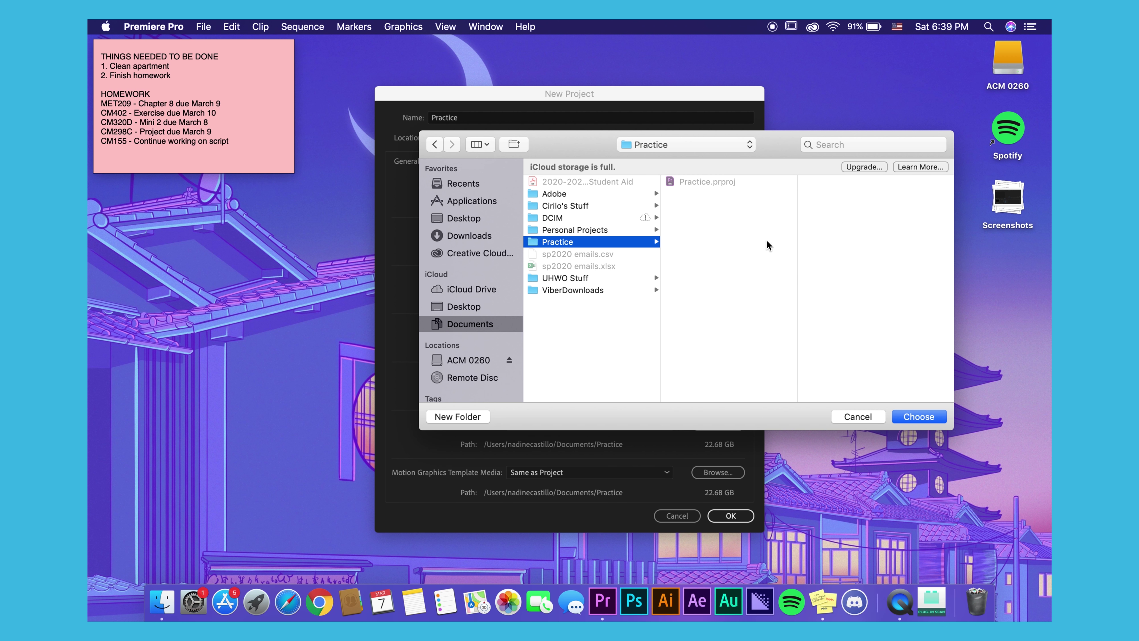
{"action": "left_click", "coordinate": [919, 416]}
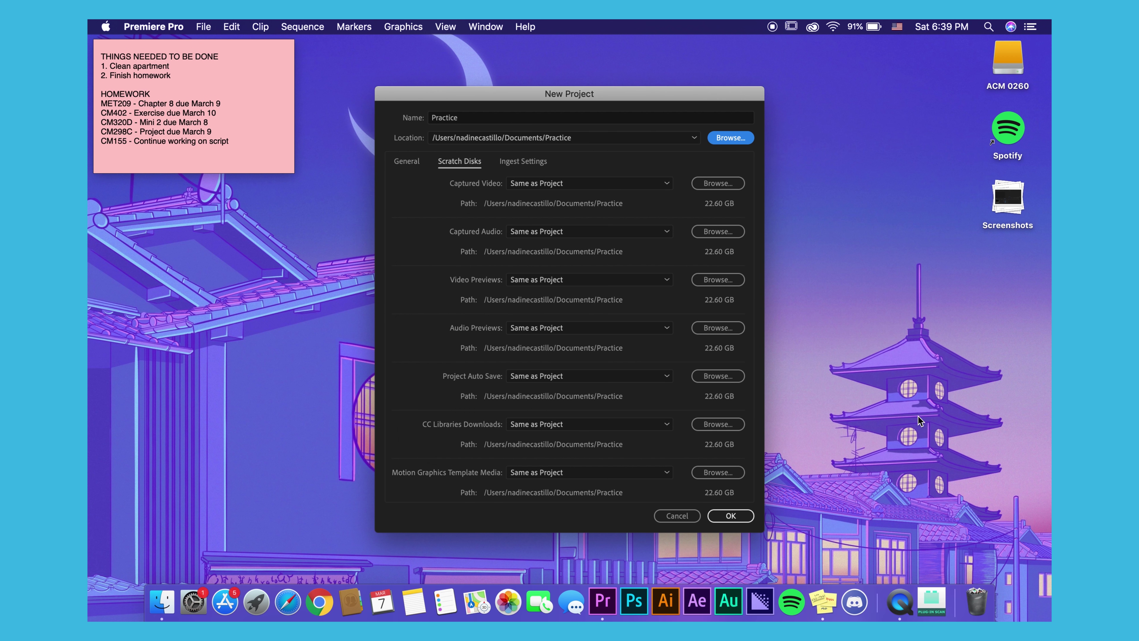
{"action": "left_click", "coordinate": [741, 516]}
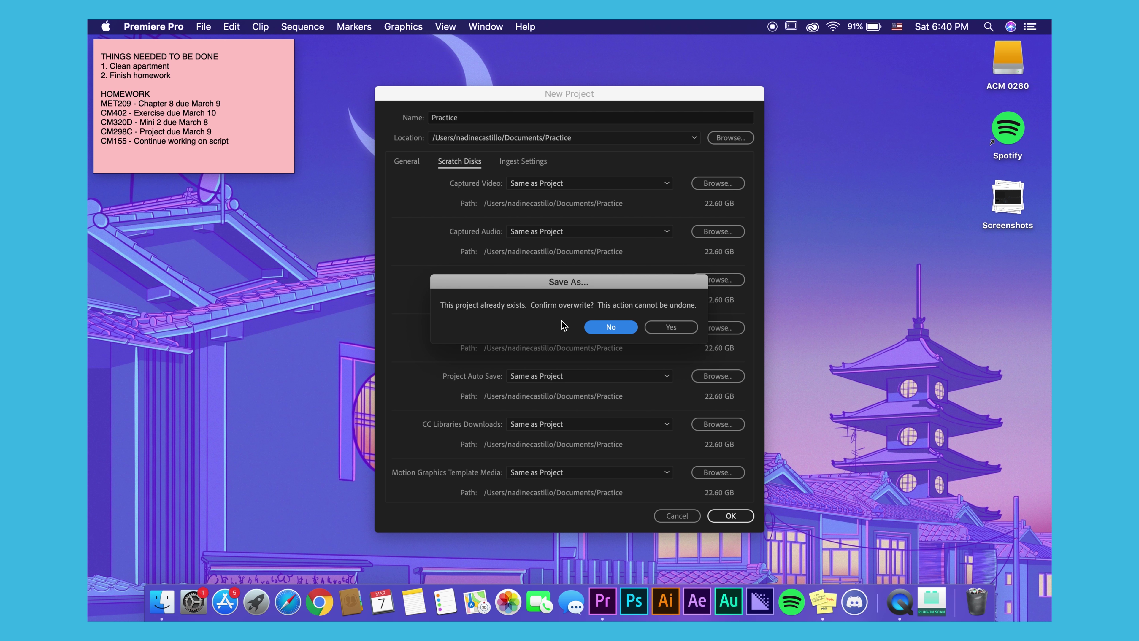
{"action": "left_click", "coordinate": [665, 328]}
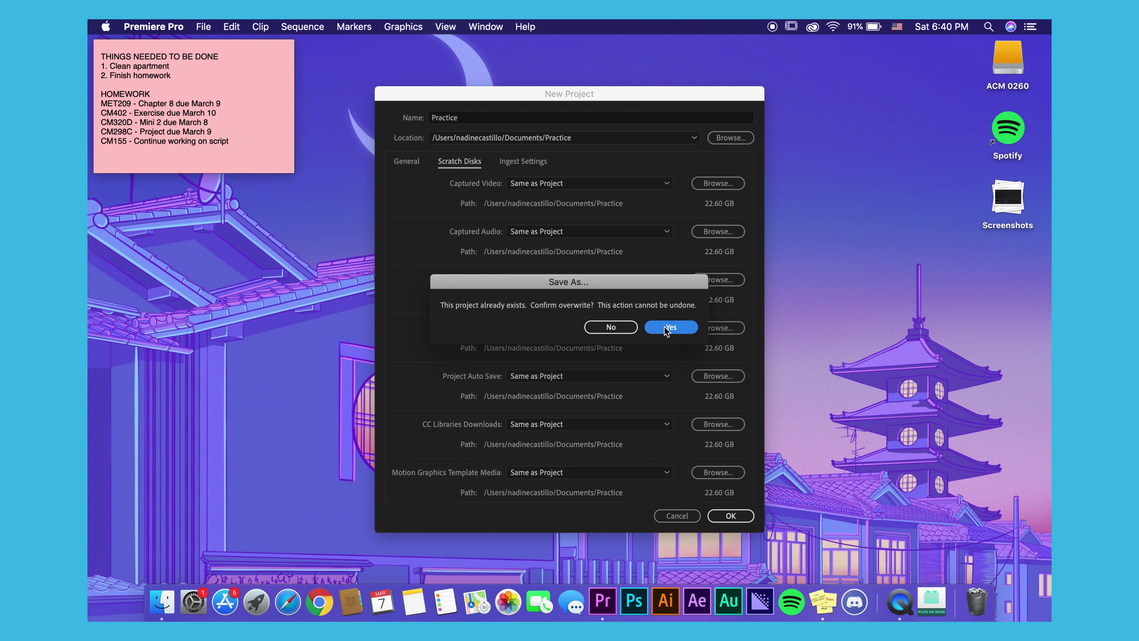
{"action": "left_click", "coordinate": [664, 328]}
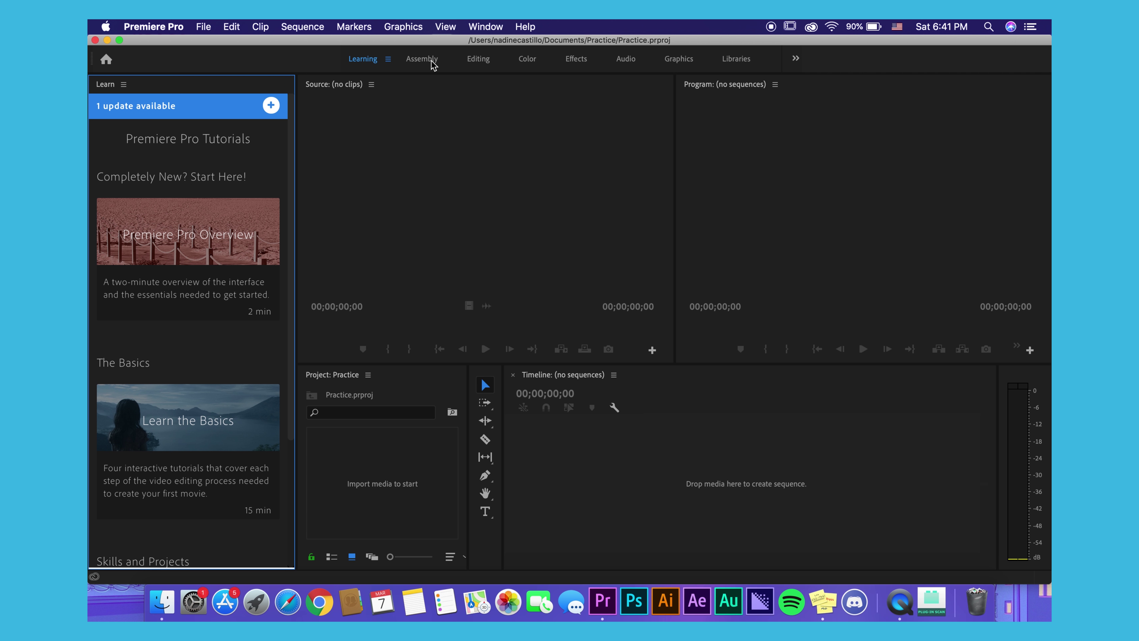
Look over the panel layouts of the Assembly, Editing and Color workspaces.
{"action": "left_click", "coordinate": [422, 59]}
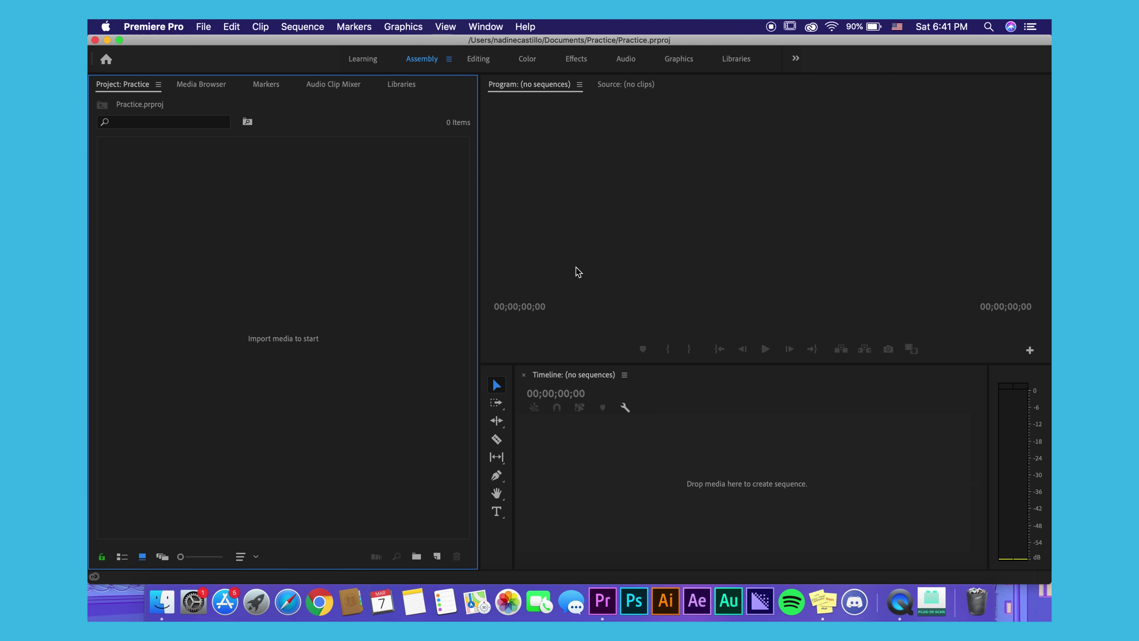
{"action": "left_click", "coordinate": [485, 62]}
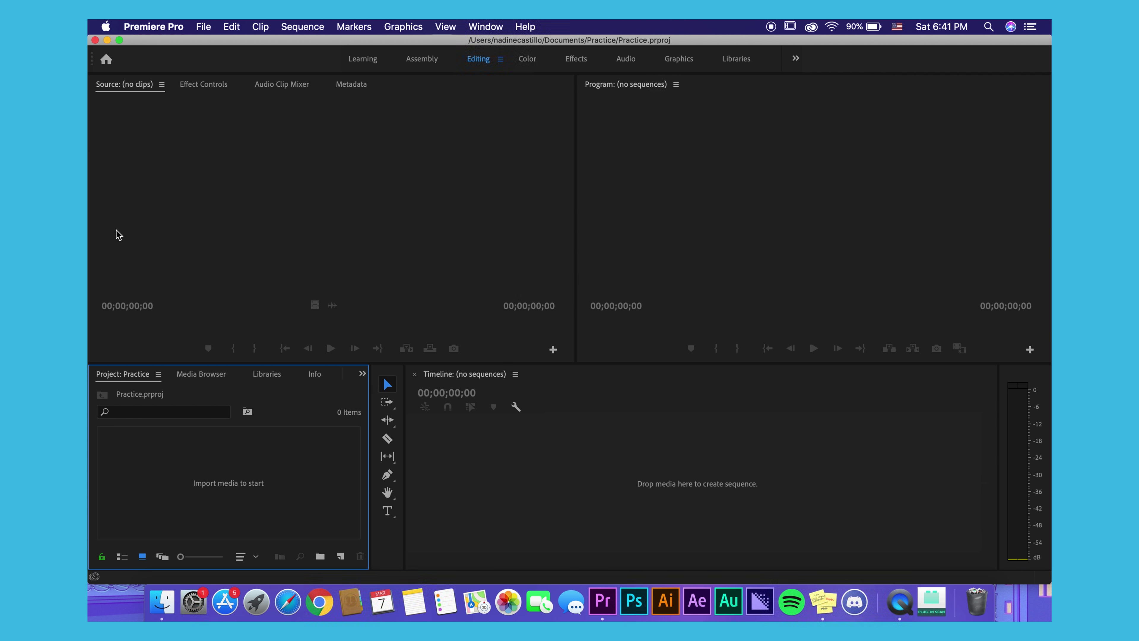
{"action": "left_click", "coordinate": [533, 59]}
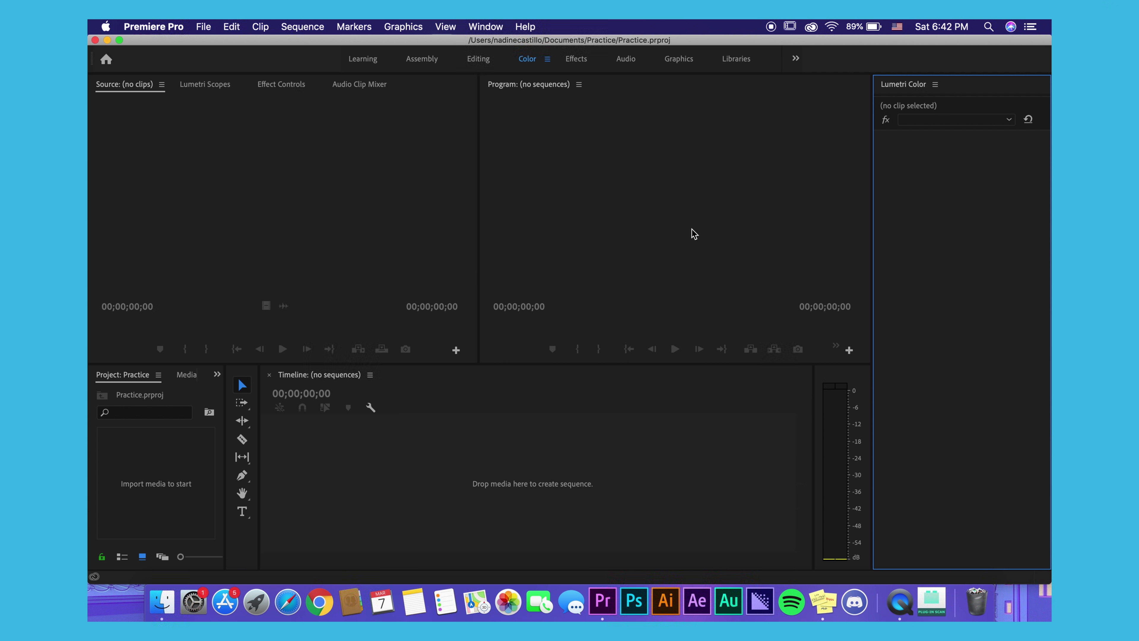
Open the Effects workspace and examine the contents of the Presets, Lumetri Presets, Audio Effects and Video Effects folders.
{"action": "left_click", "coordinate": [575, 60]}
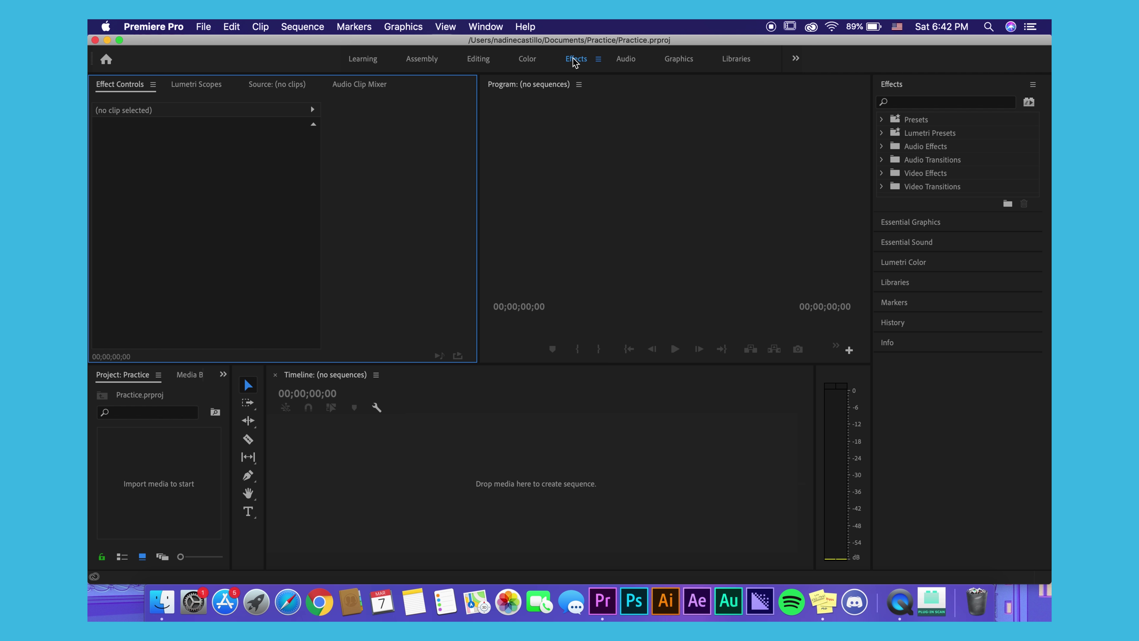
{"action": "left_click", "coordinate": [882, 120]}
{"action": "left_click", "coordinate": [883, 227]}
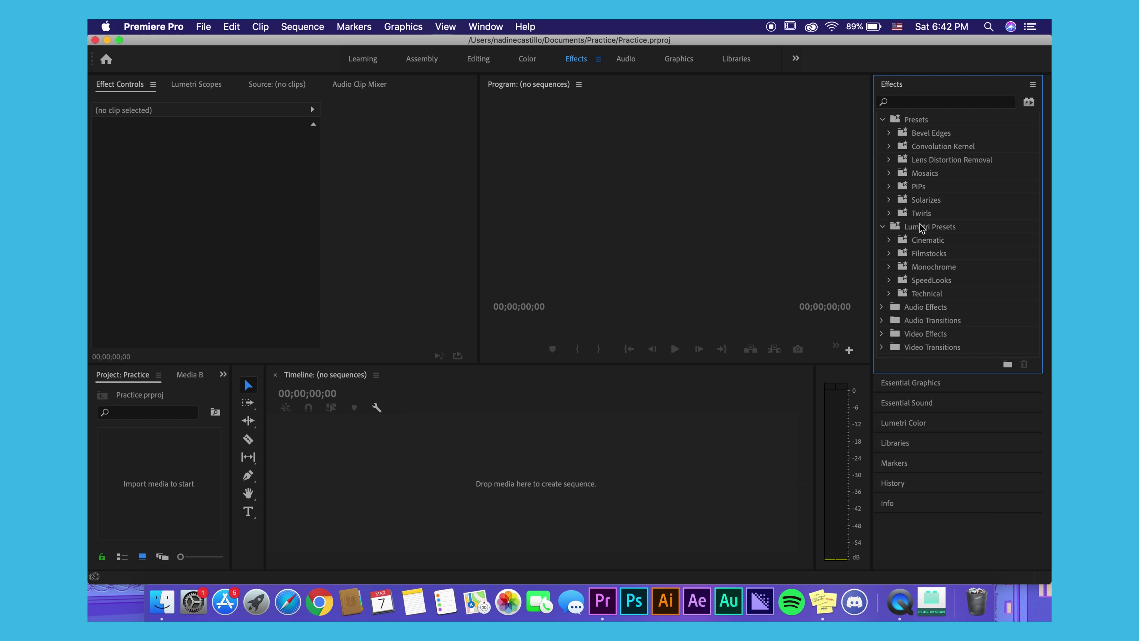
{"action": "left_click", "coordinate": [883, 308]}
{"action": "scroll", "coordinate": [964, 330], "scroll_direction": "down", "scroll_amount": 10}
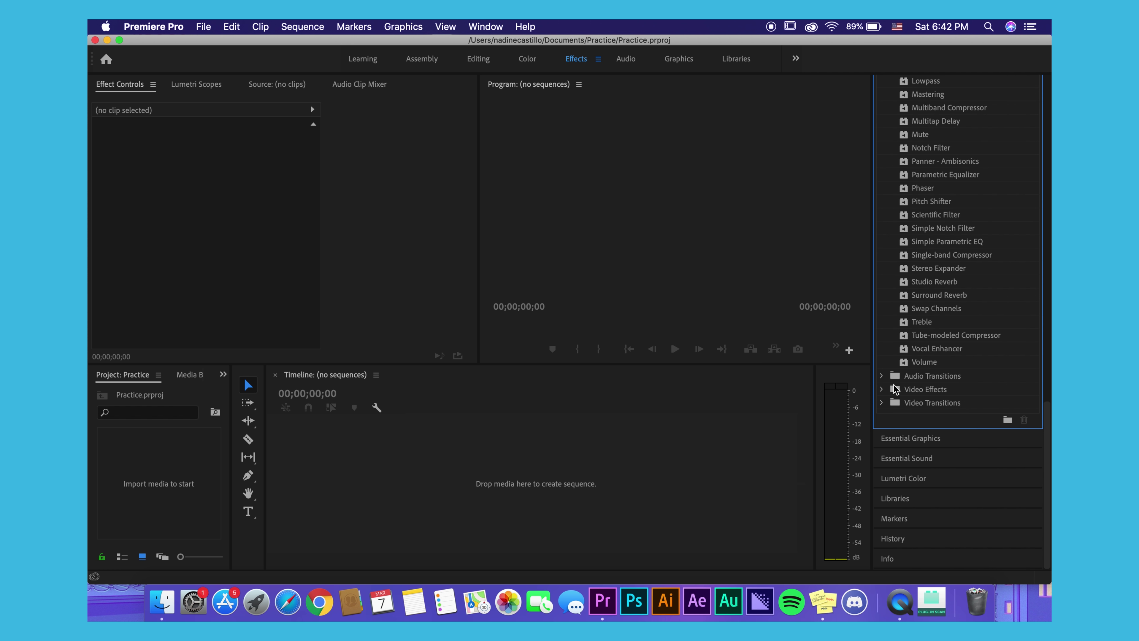
{"action": "left_click", "coordinate": [883, 389]}
{"action": "scroll", "coordinate": [920, 431], "scroll_direction": "down", "scroll_amount": 5}
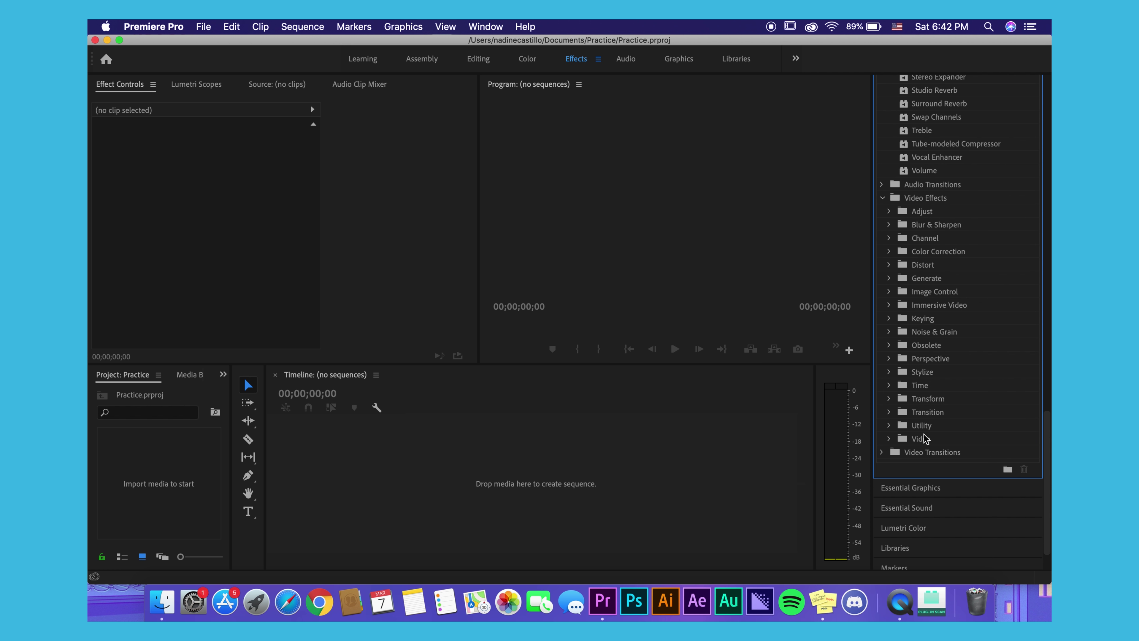
{"action": "scroll", "coordinate": [924, 439], "scroll_direction": "down", "scroll_amount": 2}
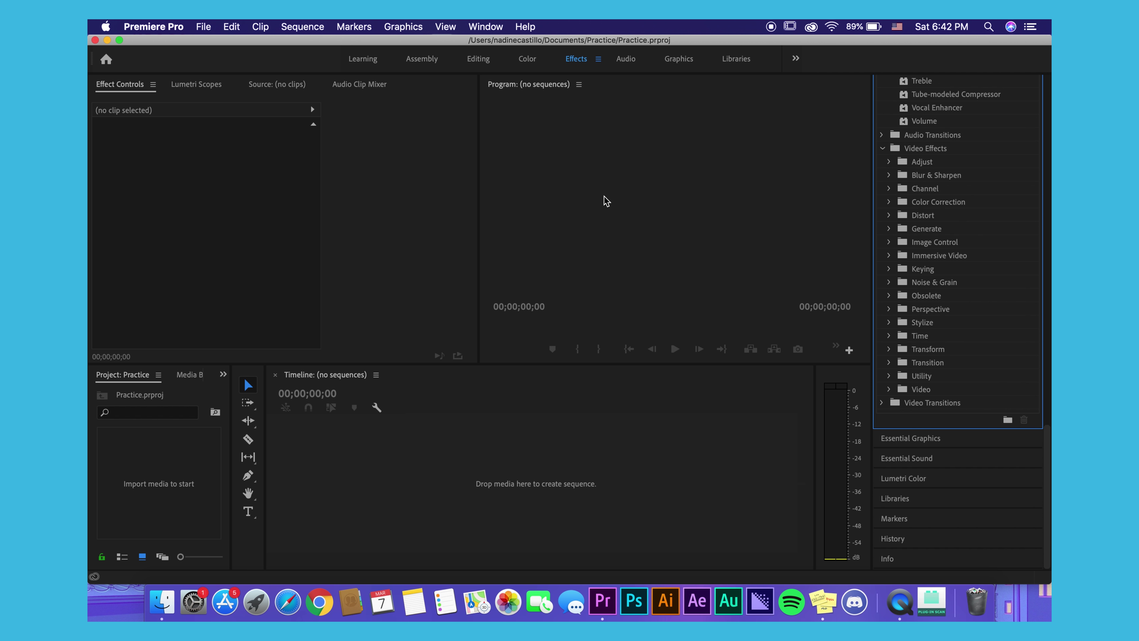
View the Audio workspace's mixer area and browse the Essential Graphics templates in the Graphics workspace.
{"action": "left_click", "coordinate": [627, 59]}
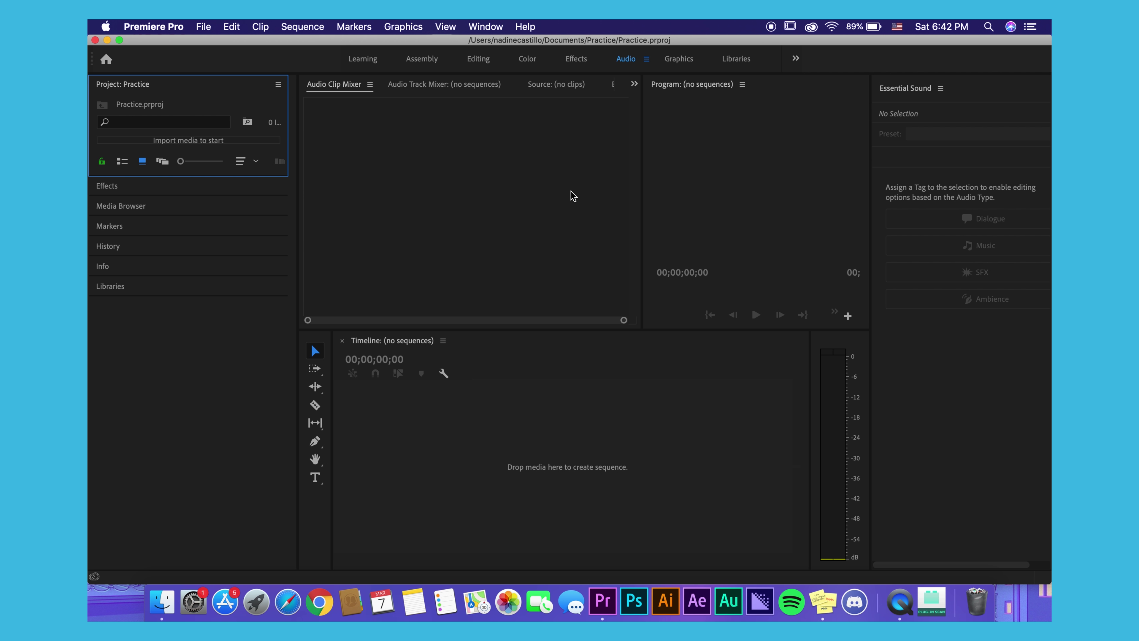
{"action": "left_click", "coordinate": [513, 229]}
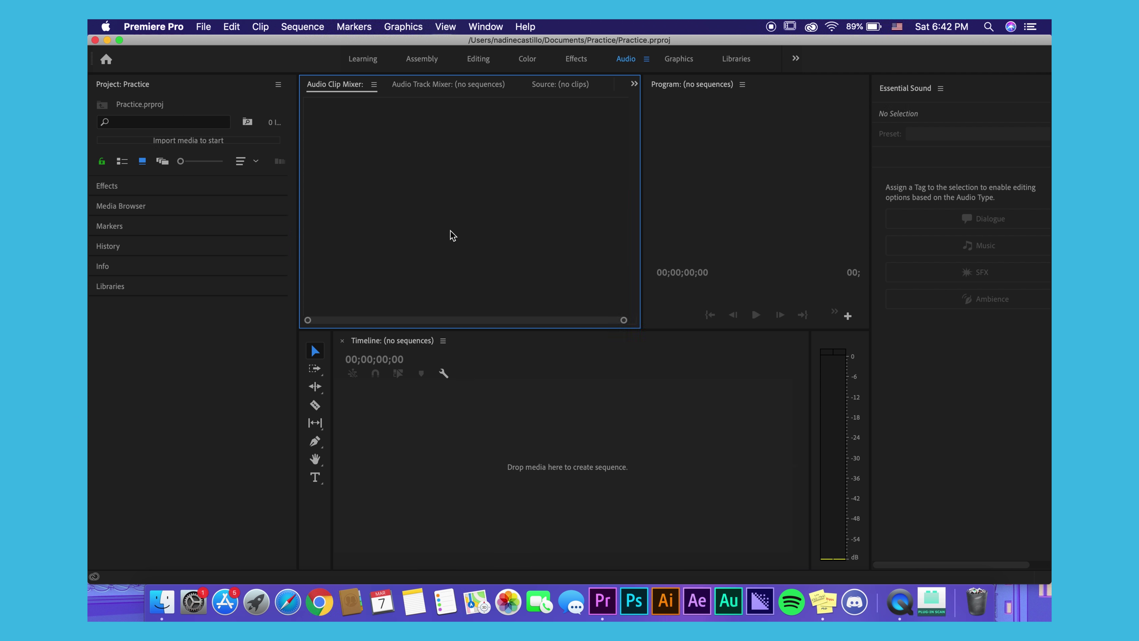
{"action": "left_click", "coordinate": [679, 59]}
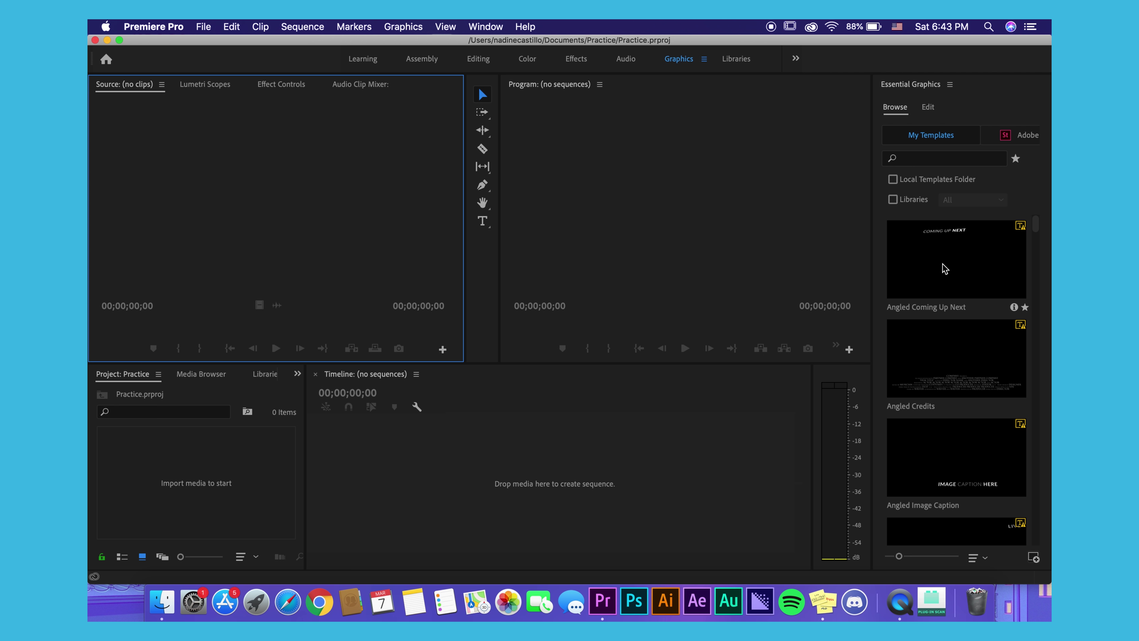
{"action": "scroll", "coordinate": [933, 251], "scroll_direction": "down", "scroll_amount": 3}
{"action": "mouse_move", "coordinate": [1037, 228]}
{"action": "left_mouse_down"}
{"action": "mouse_move", "coordinate": [1037, 252]}
{"action": "mouse_move", "coordinate": [1040, 227]}
{"action": "left_mouse_up"}
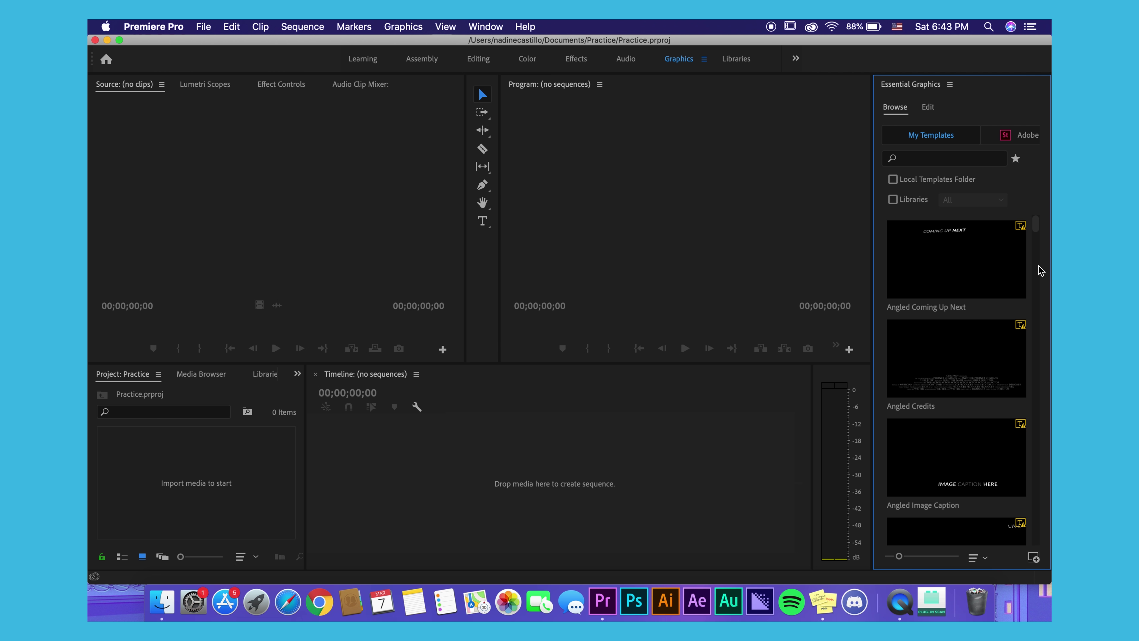
{"action": "left_click_drag", "start_coordinate": [1041, 226], "coordinate": [1040, 330]}
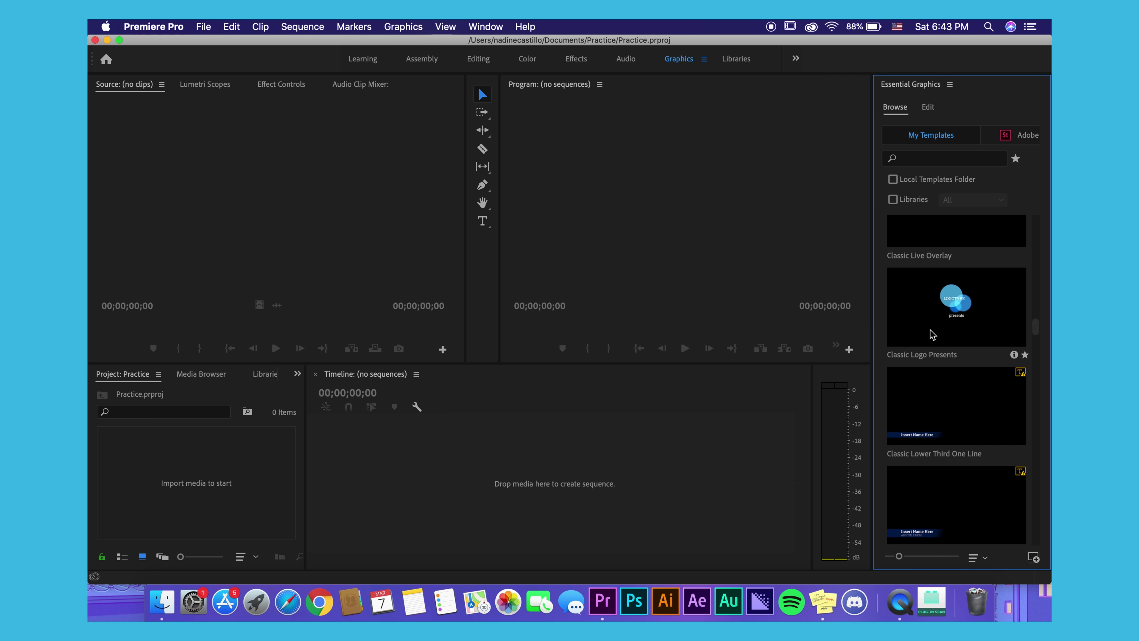
{"action": "scroll", "coordinate": [1036, 334], "scroll_direction": "down", "scroll_amount": 8}
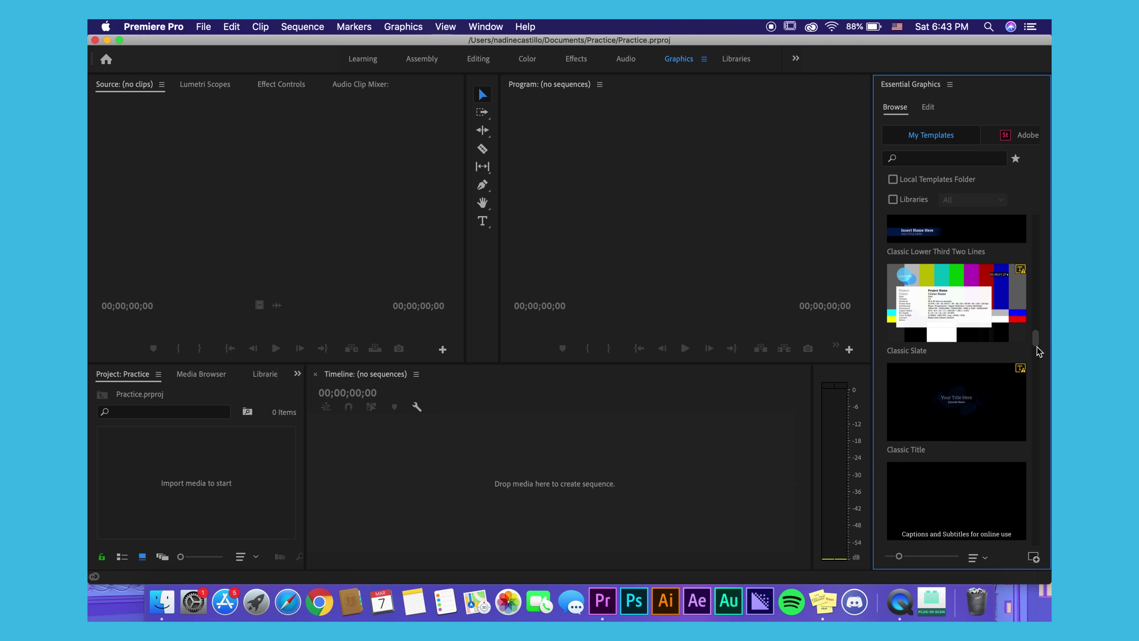
{"action": "left_click_drag", "start_coordinate": [1039, 357], "coordinate": [1042, 419]}
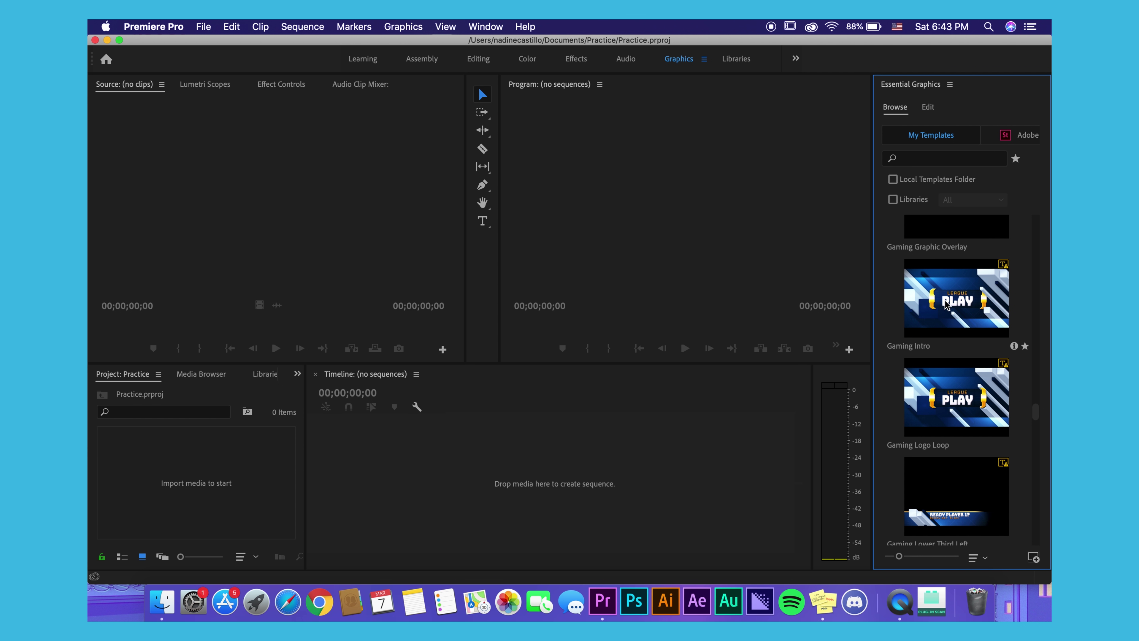
{"action": "left_click", "coordinate": [1038, 408]}
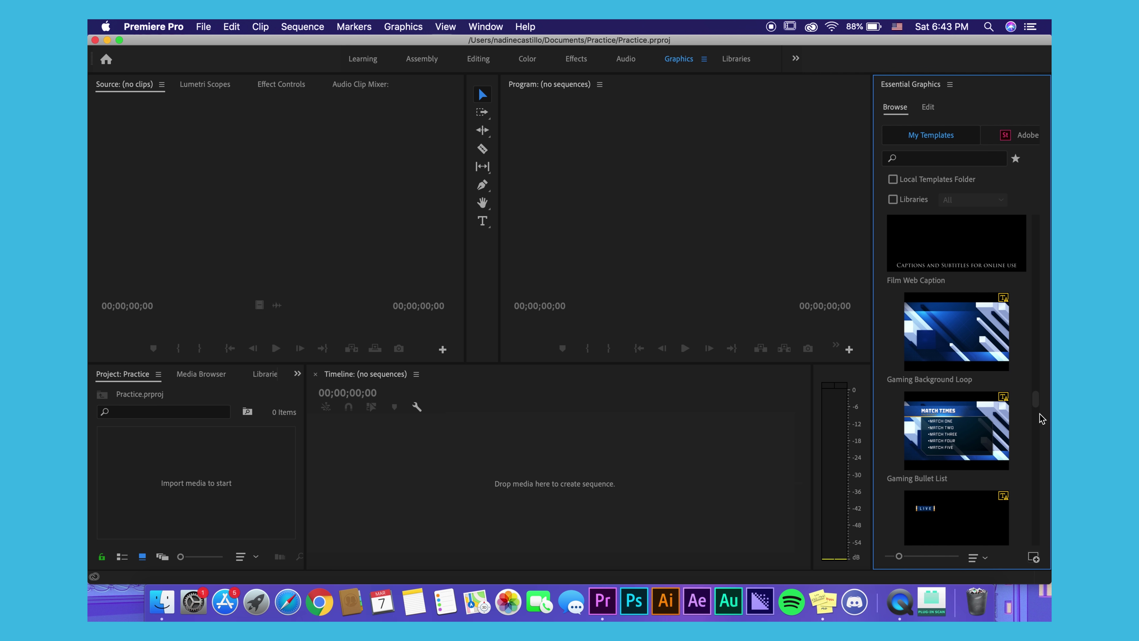
{"action": "left_click_drag", "start_coordinate": [1039, 408], "coordinate": [1039, 453]}
Open the Libraries workspace and look through the color themes stored in My Library.
{"action": "left_click", "coordinate": [742, 68]}
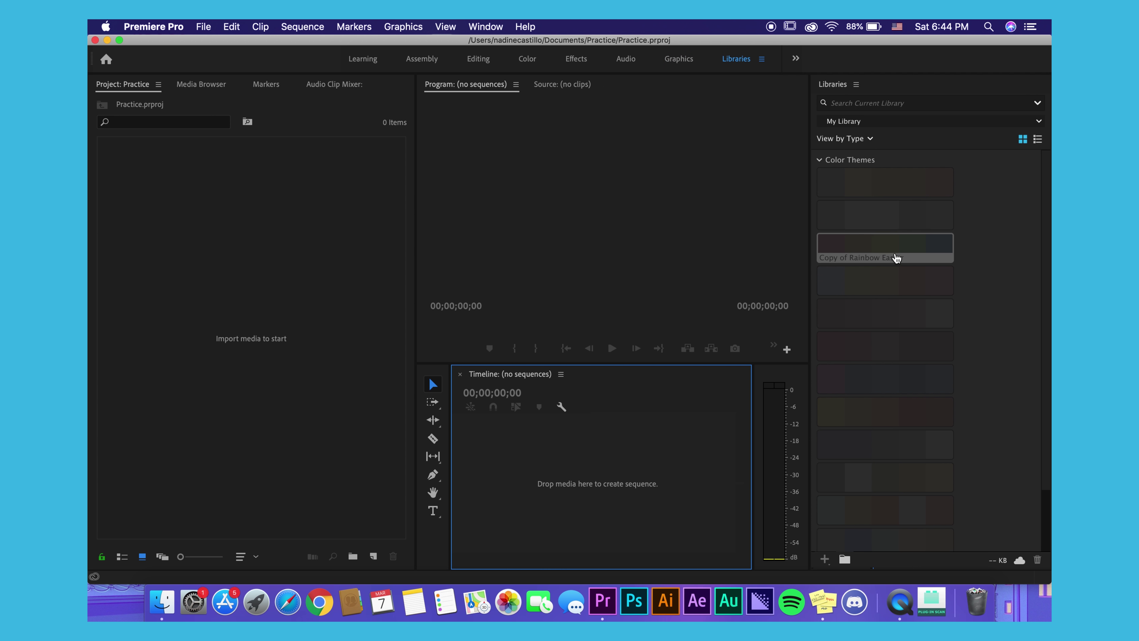
{"action": "scroll", "coordinate": [984, 330], "scroll_direction": "down", "scroll_amount": 2}
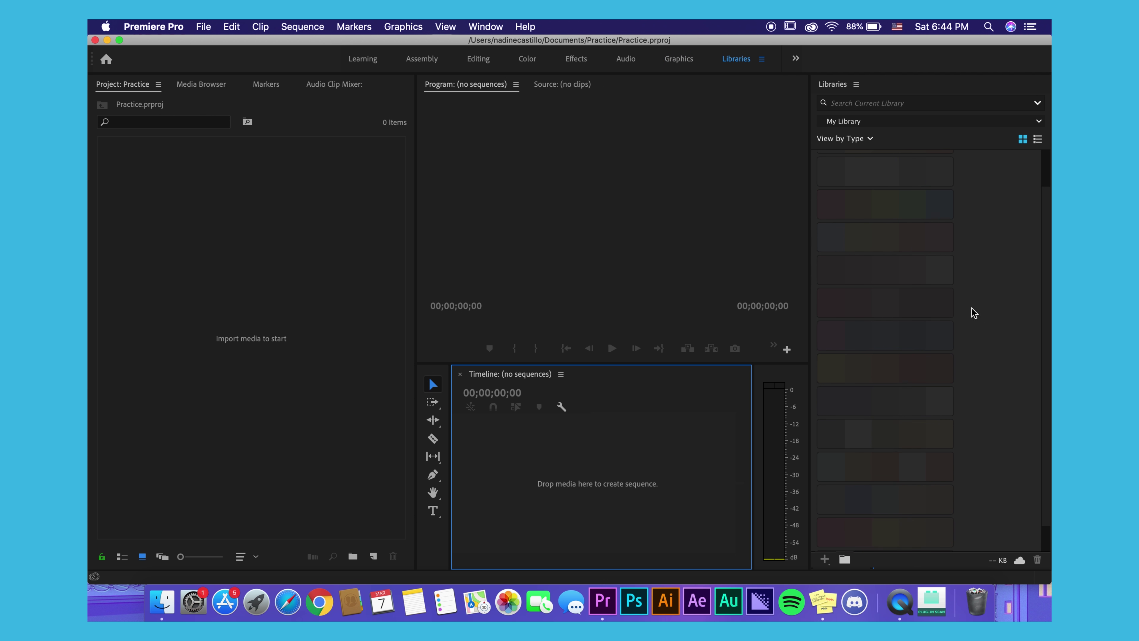
{"action": "scroll", "coordinate": [900, 257], "scroll_direction": "up", "scroll_amount": 2}
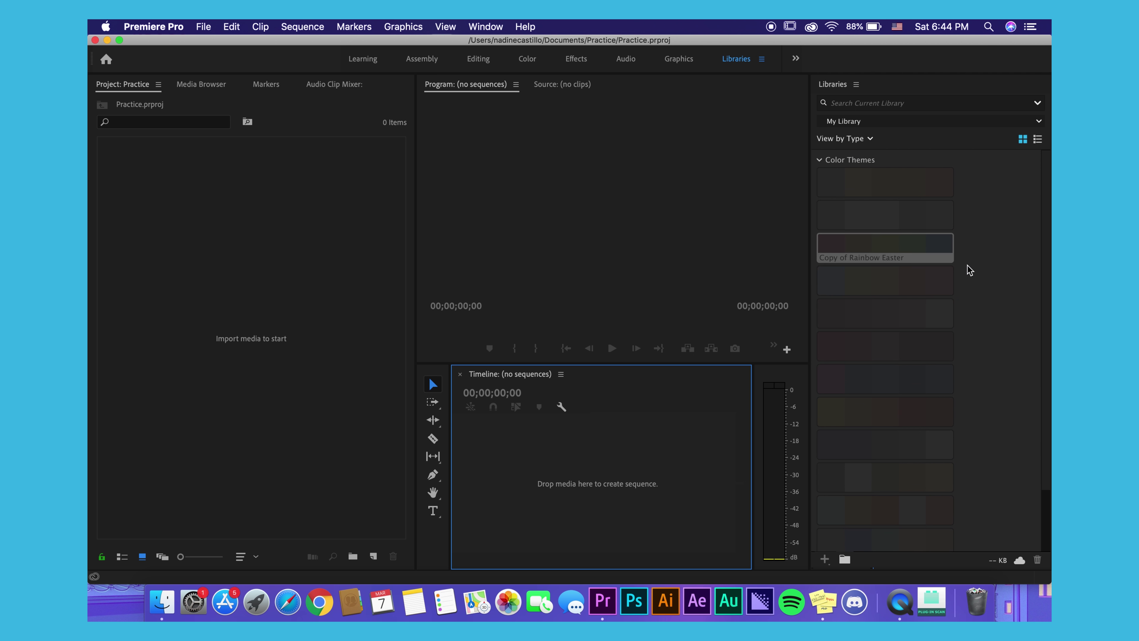
{"action": "left_click", "coordinate": [1047, 499]}
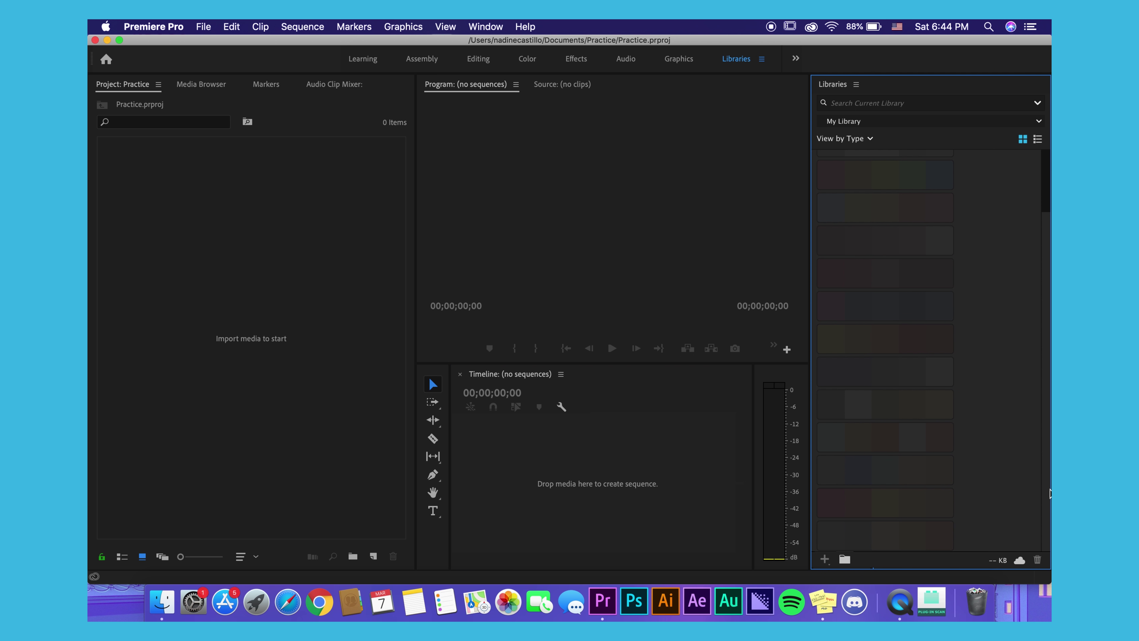
{"action": "left_click", "coordinate": [1048, 179]}
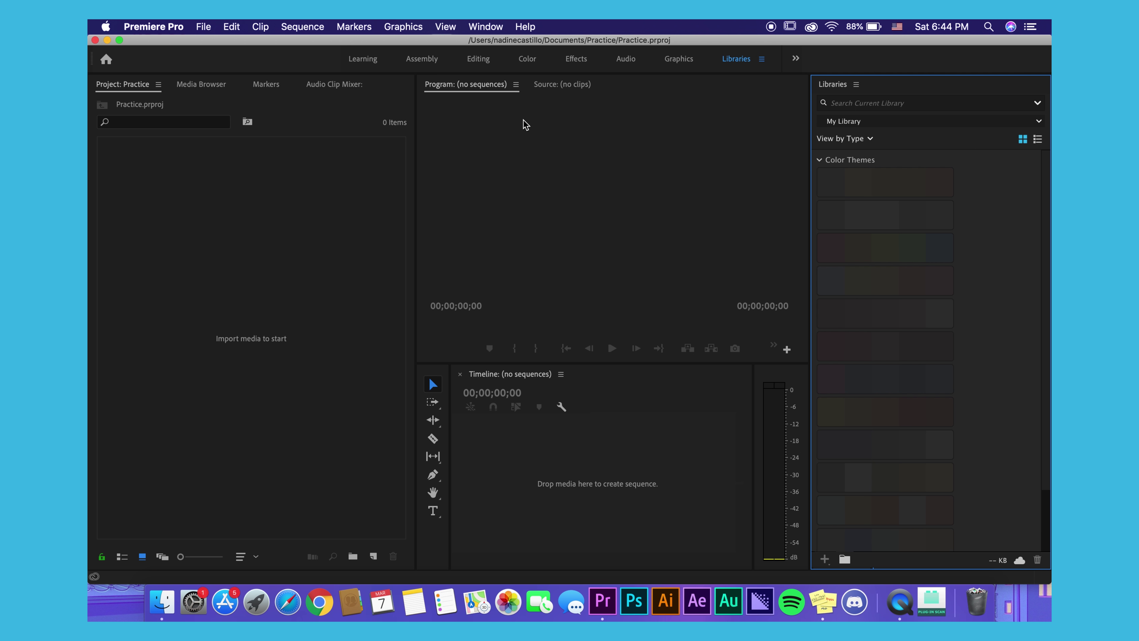
Return to the Editing workspace and activate the Razor, Pen and Type tools in turn, finishing on the Type tool.
{"action": "left_click", "coordinate": [479, 60]}
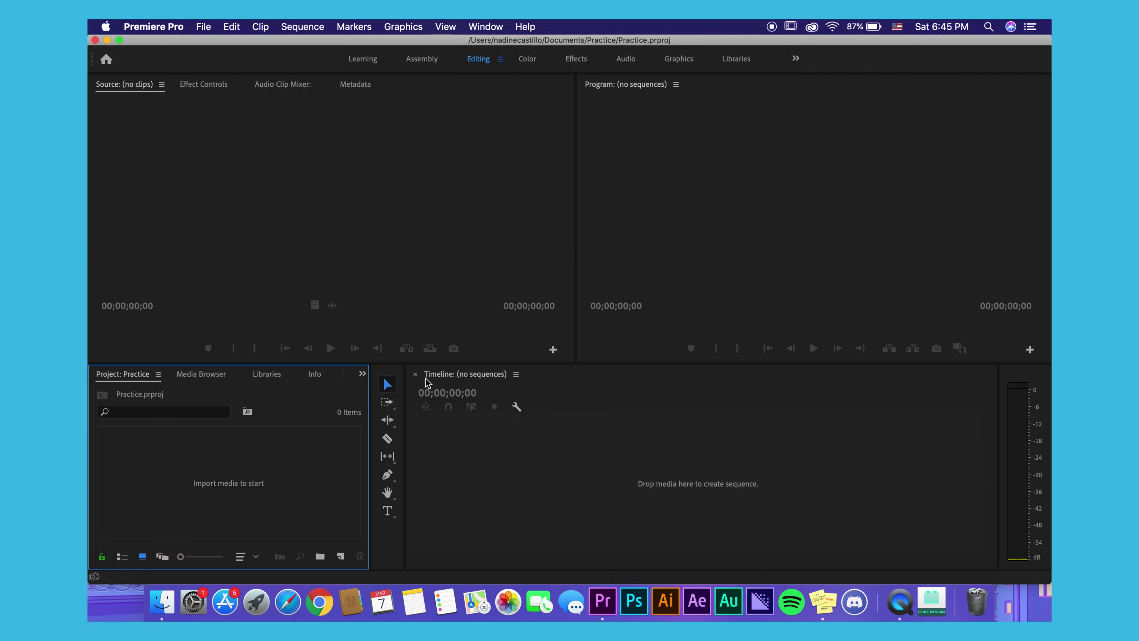
{"action": "left_click", "coordinate": [388, 440]}
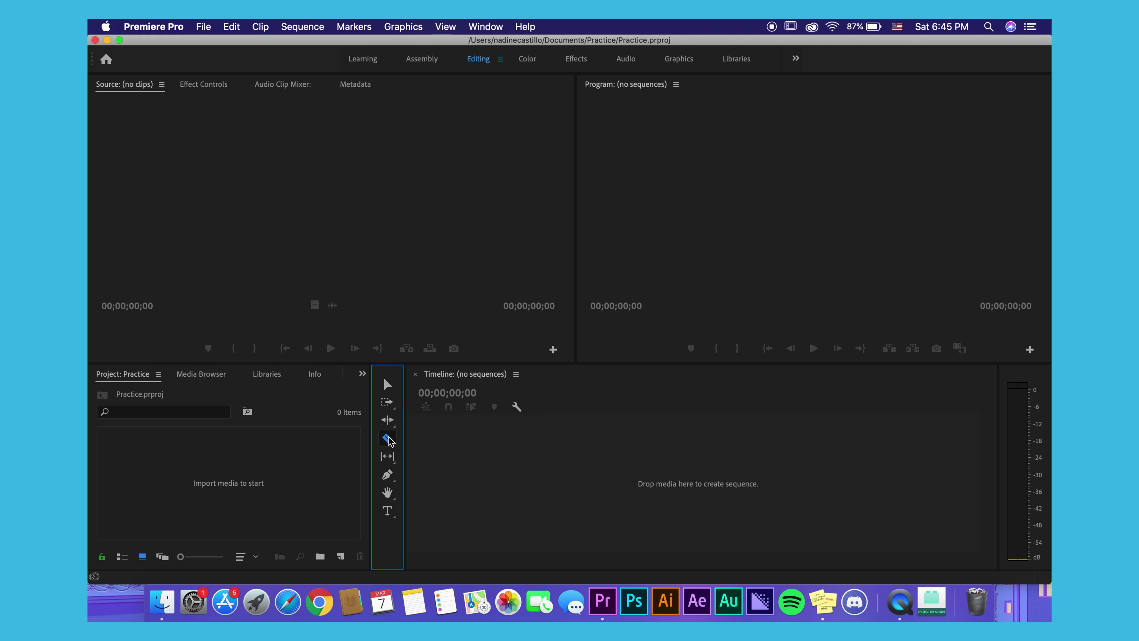
{"action": "left_click", "coordinate": [388, 475]}
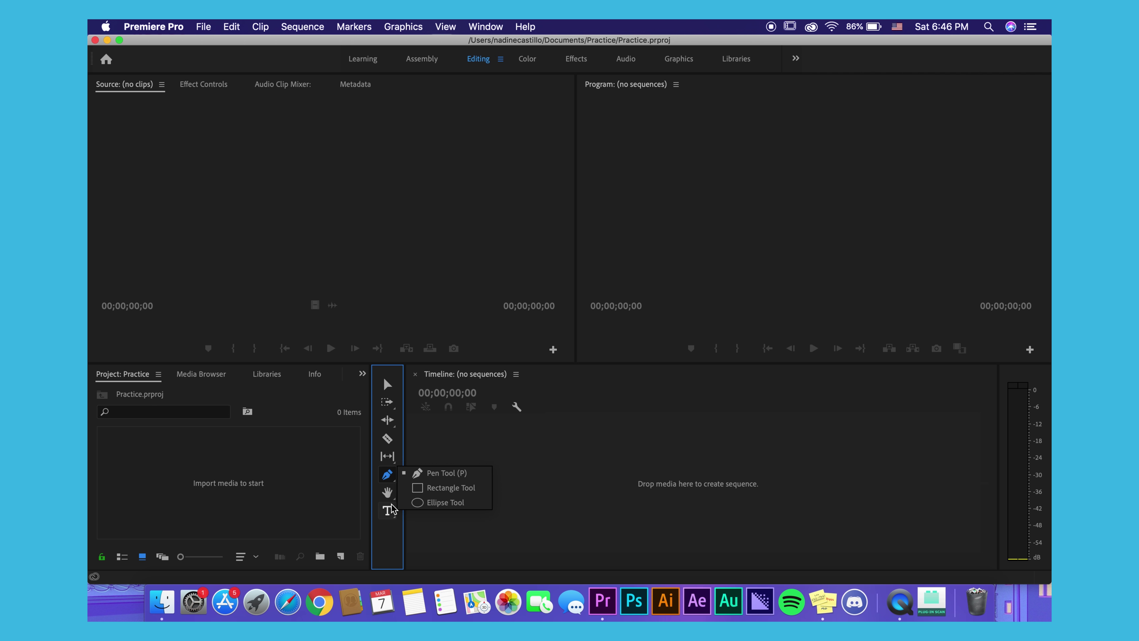
{"action": "left_click", "coordinate": [389, 512]}
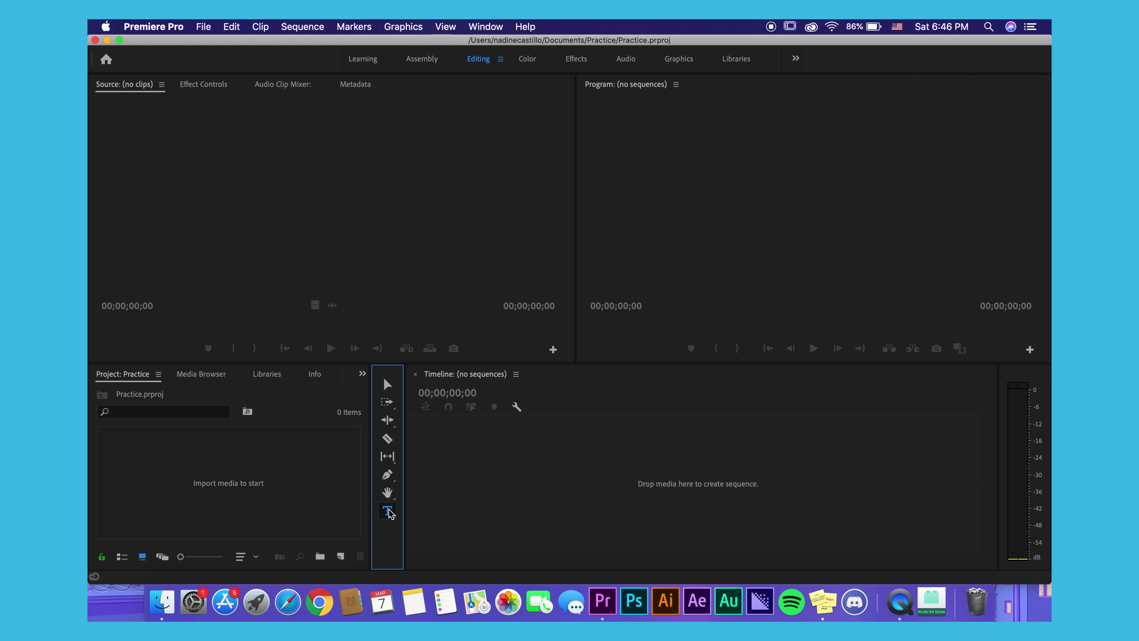